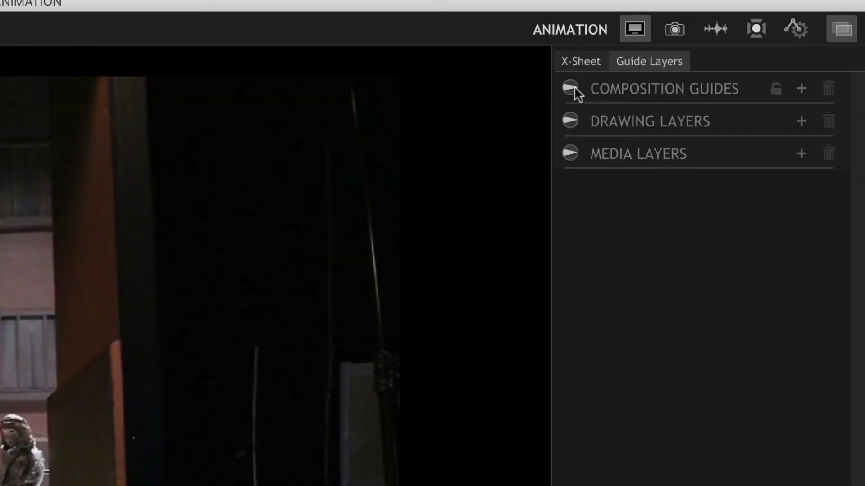
Show the Floor Line and Alleyway drawing guides over the camera view.
left_click(574, 86)
left_click(728, 73)
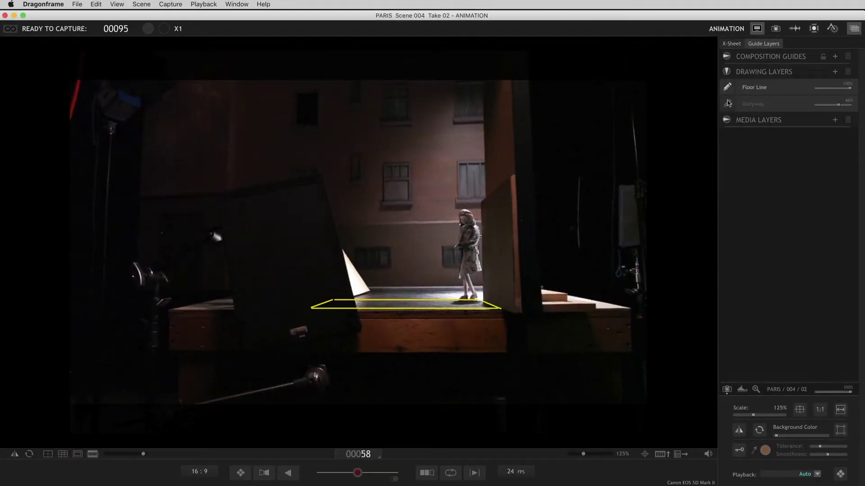
left_click(728, 104)
Overlay the PARIS_004 alley background image and hide the Alleyway guide again.
left_click(728, 120)
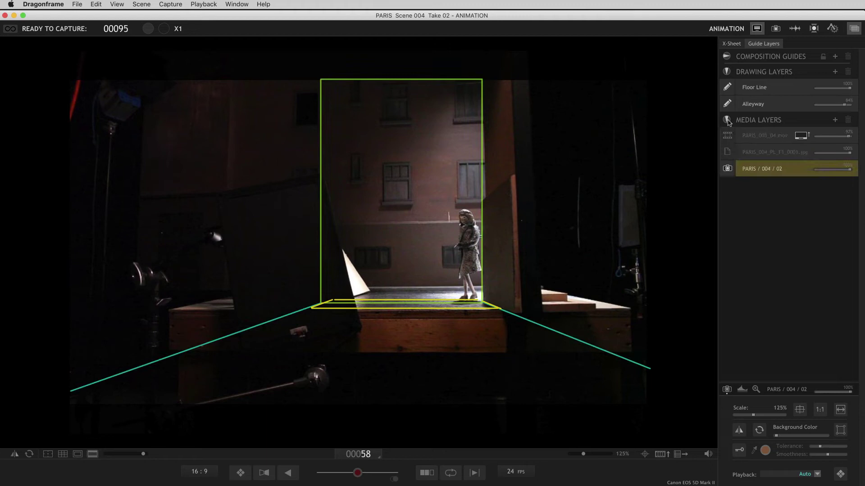
left_click(728, 152)
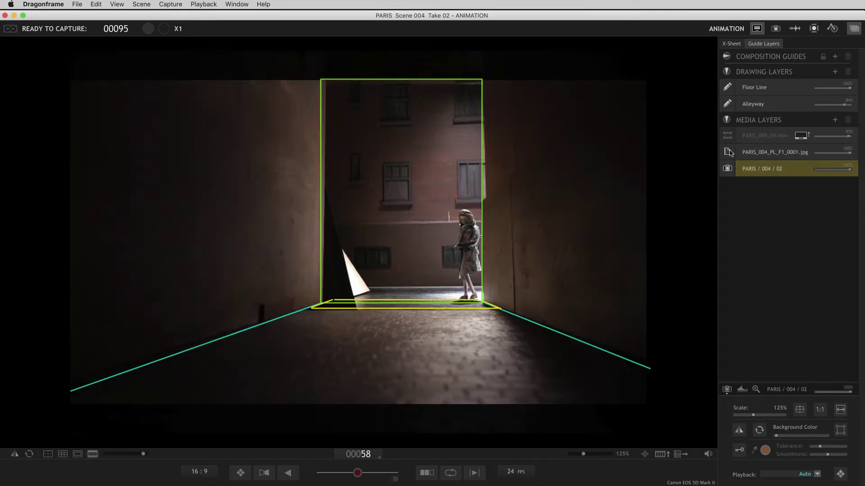
left_click(728, 104)
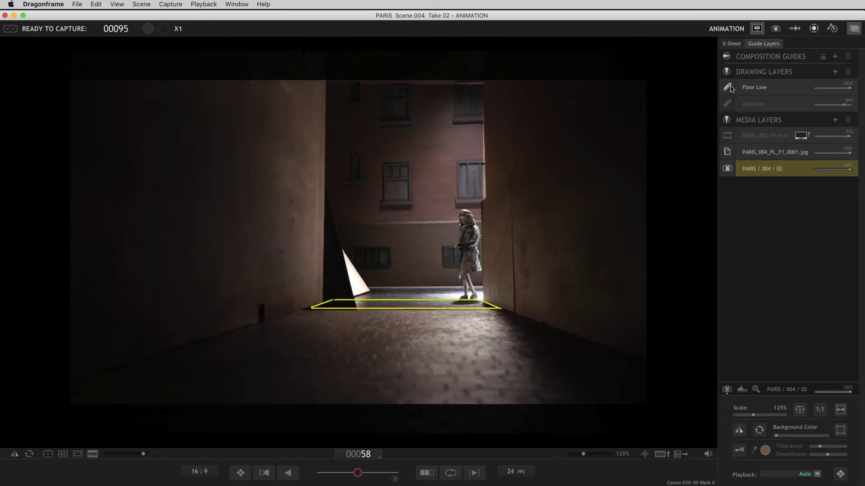
Hide the Floor Line guide and show the PARIS_005_04.mov reference, scrubbed to the masked woman.
left_click(729, 87)
left_click(728, 136)
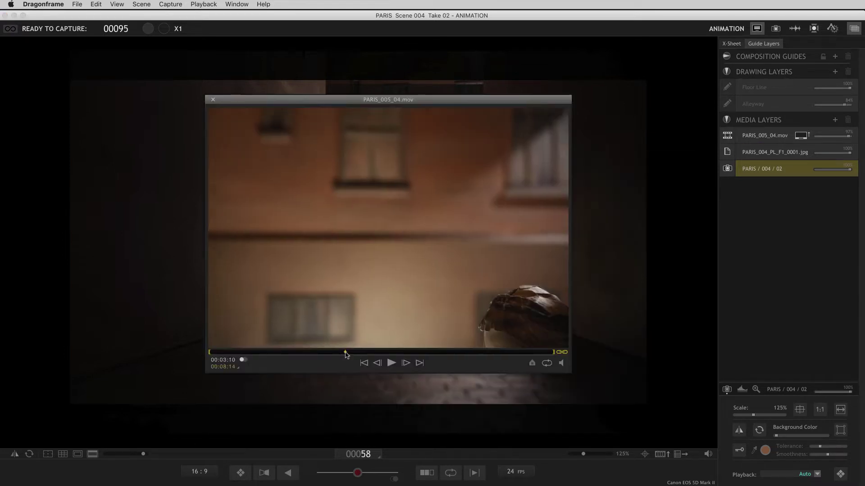
left_click_drag(344, 353, 436, 352)
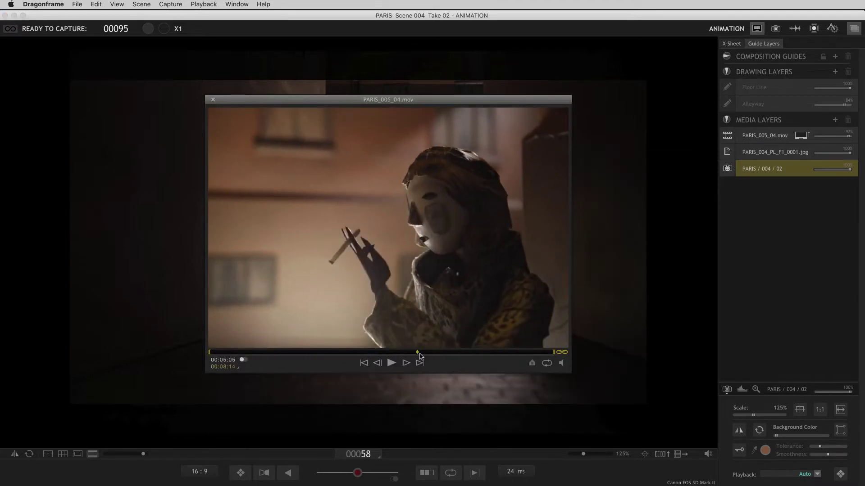
Crop the reference movie to one region, float it aside, and scrub further through it.
left_click_drag(337, 113, 557, 350)
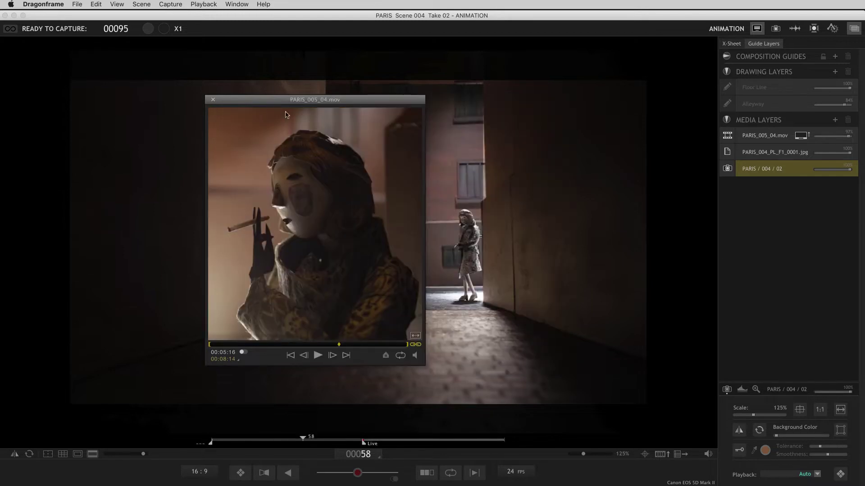
left_click_drag(267, 100, 561, 47)
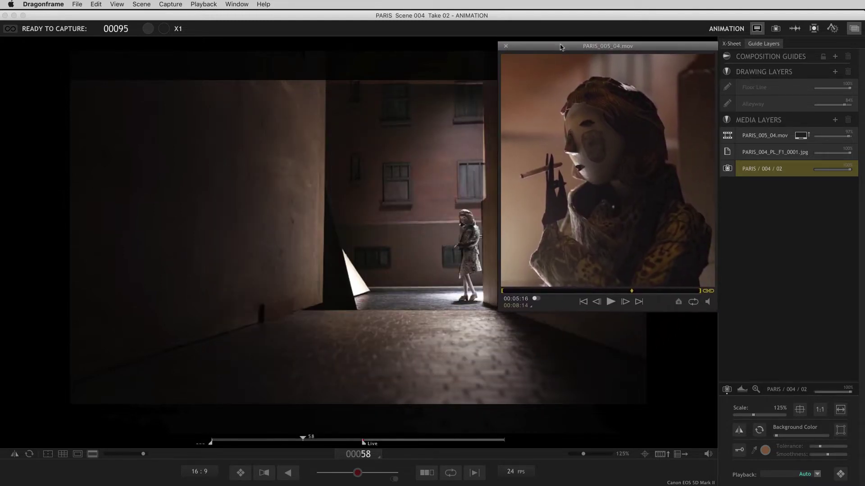
left_click_drag(531, 291, 682, 289)
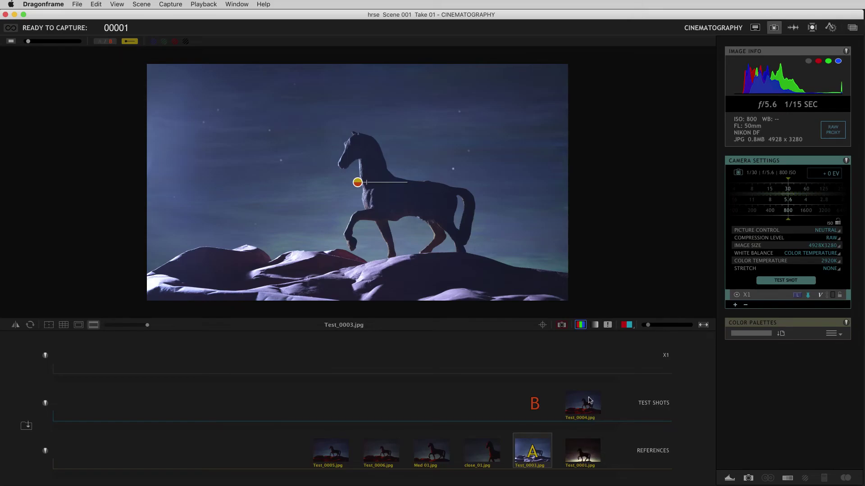
Compare Test_0004 with the reference in split view, then delete Test_0007.
left_click(588, 401)
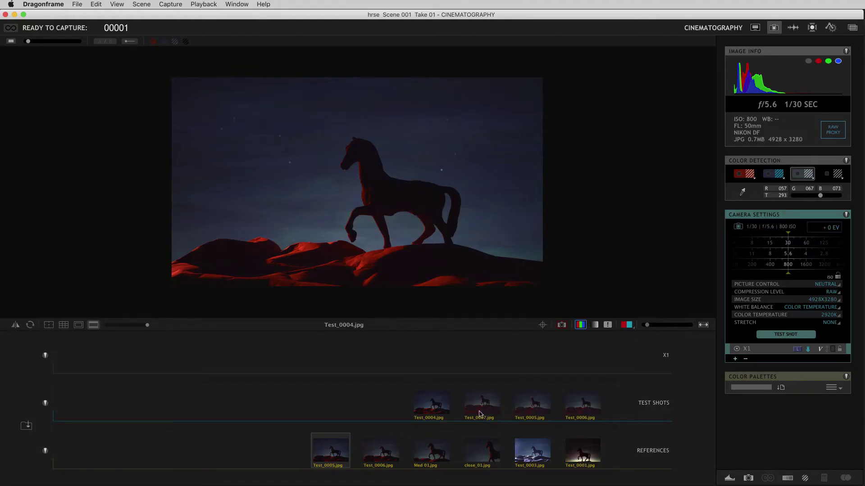
left_click(480, 414)
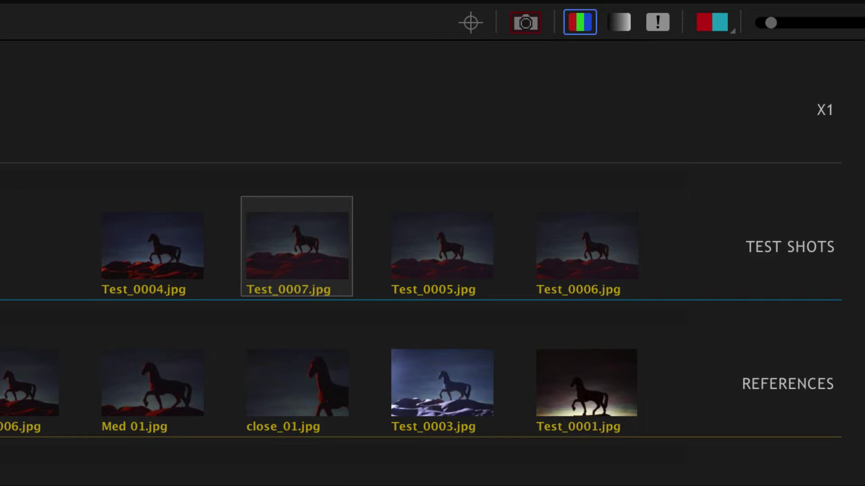
key("Delete")
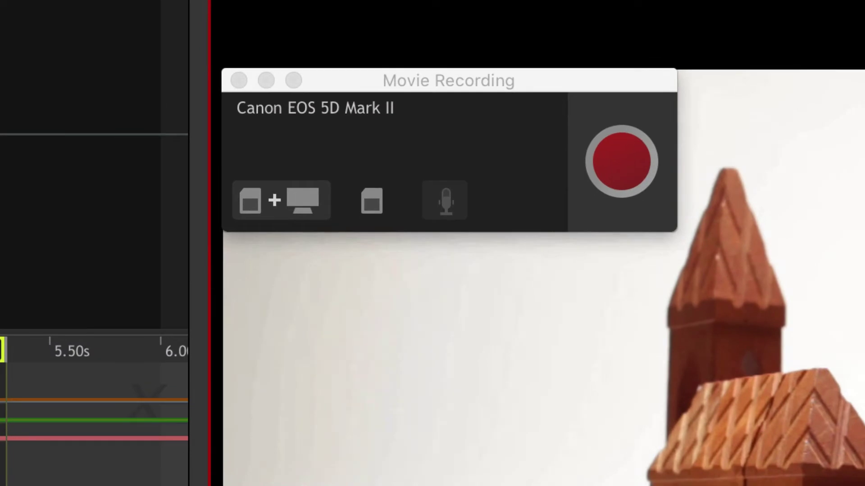
Record a movie test from the camera, producing Test_0019.mov.
left_click(612, 149)
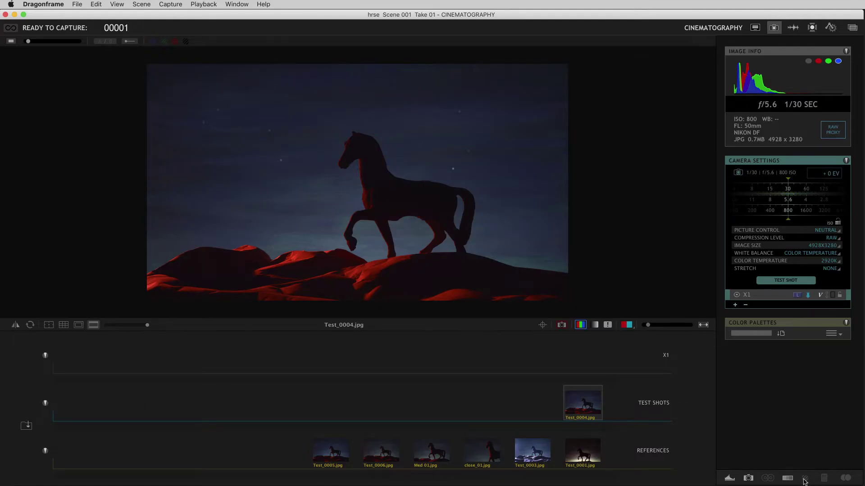
Add Color Detection to the sidebar and sample the red rocks as the first detection colour.
left_click(804, 480)
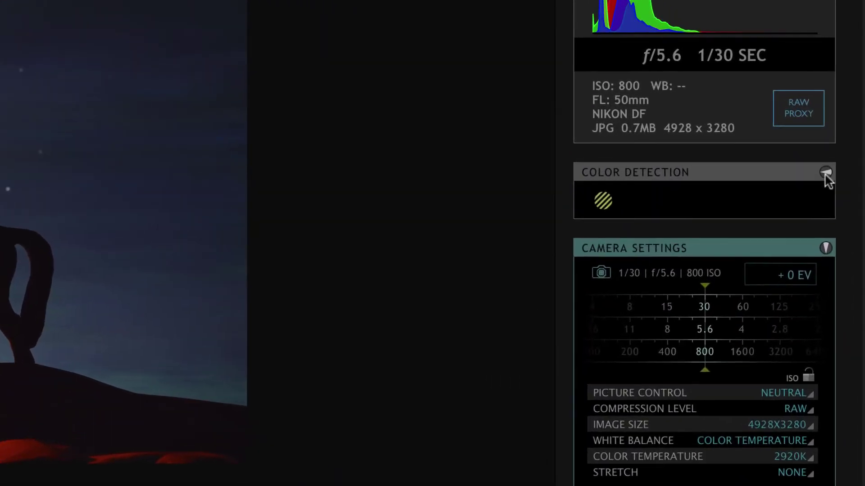
left_click(826, 173)
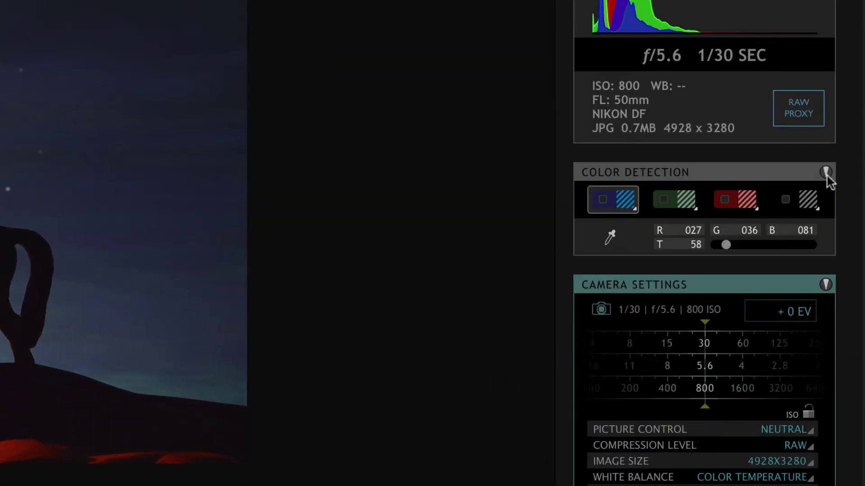
left_click(609, 236)
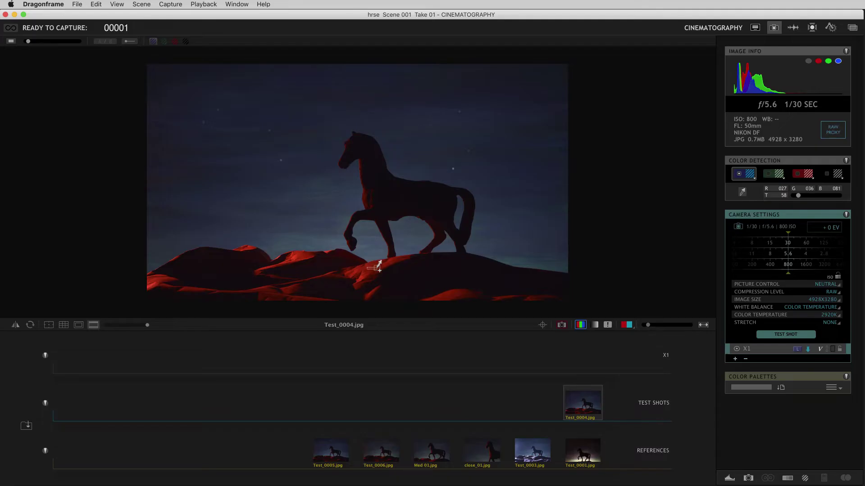
left_click(376, 274)
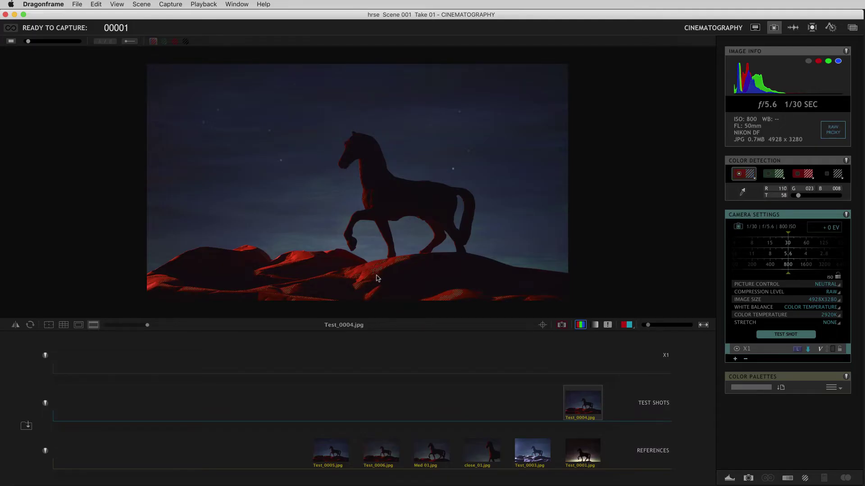
Sample the sky as the second detection colour.
left_click(769, 174)
left_click_drag(401, 102, 434, 134)
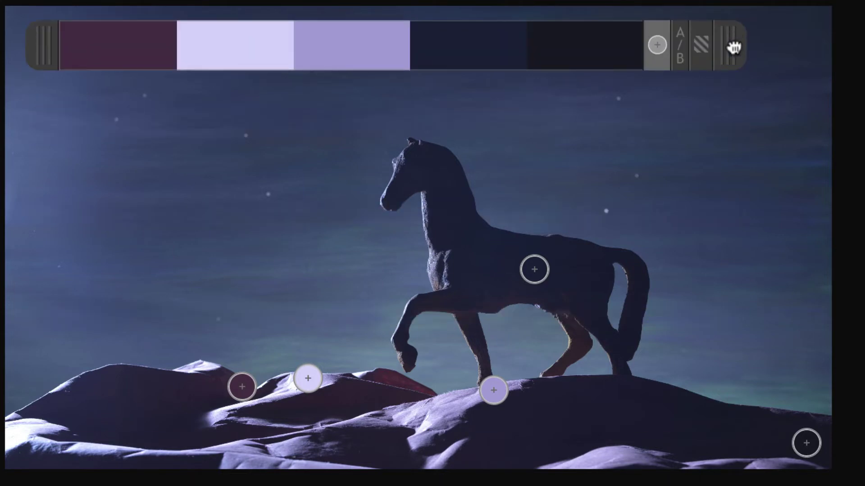
Resample palette points from the sky and ground and reposition the palette strip.
mouse_move(307, 379)
left_mouse_down()
mouse_move(293, 293)
mouse_move(301, 381)
left_mouse_up()
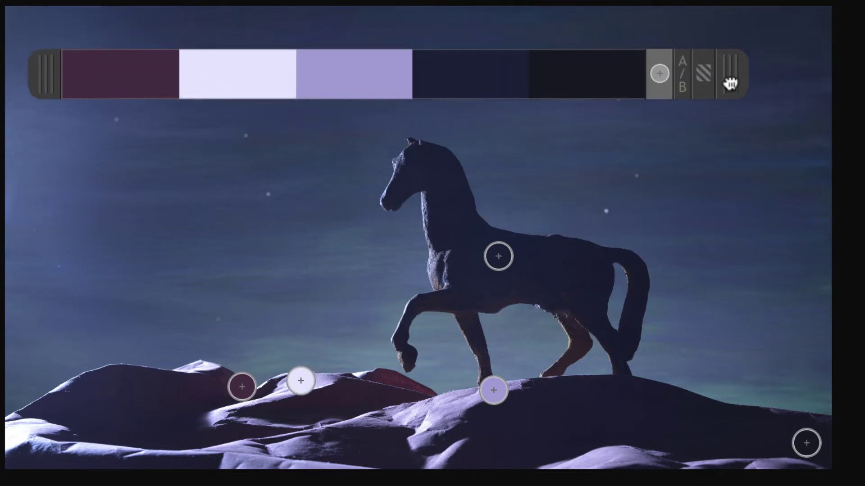
left_click_drag(730, 82, 768, 343)
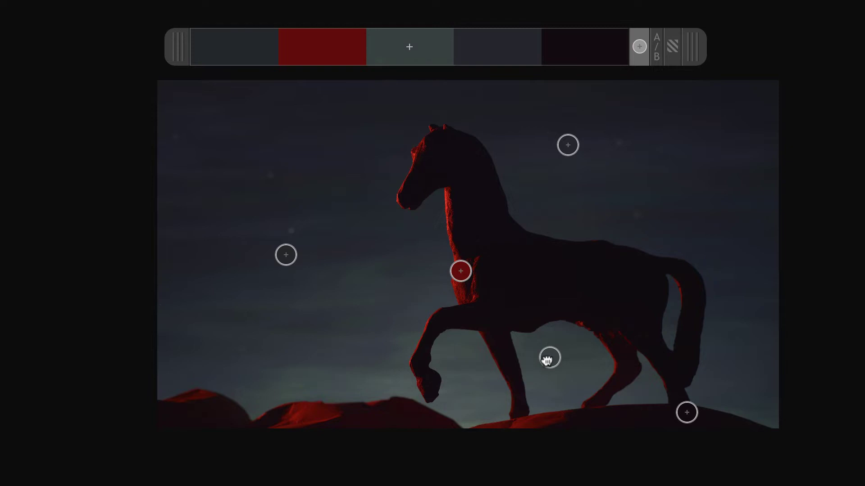
left_click_drag(548, 358, 408, 411)
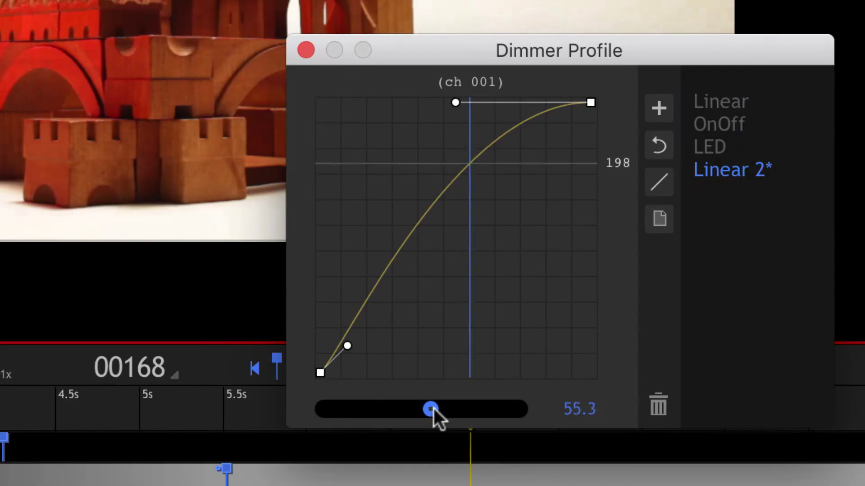
Reshape the channel's dimmer curve, shoot a lighting test, then switch the DMX master off.
mouse_move(433, 409)
left_mouse_down()
mouse_move(466, 408)
mouse_move(371, 418)
mouse_move(383, 424)
left_mouse_up()
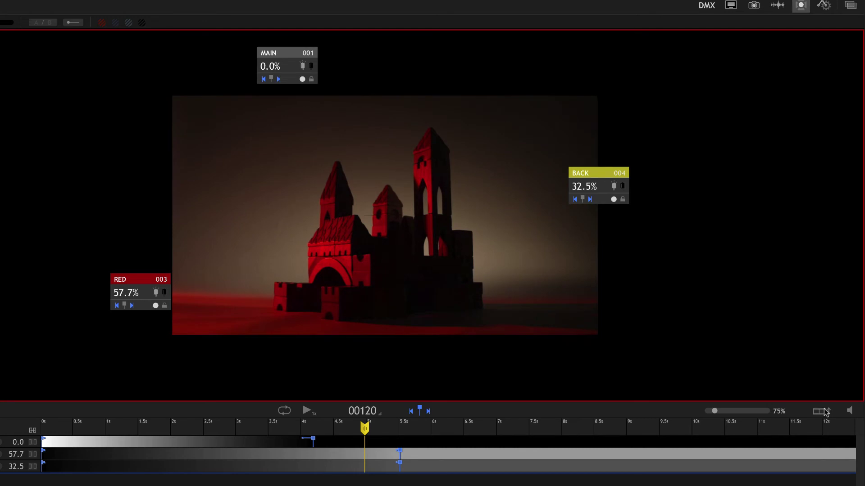
left_click(822, 411)
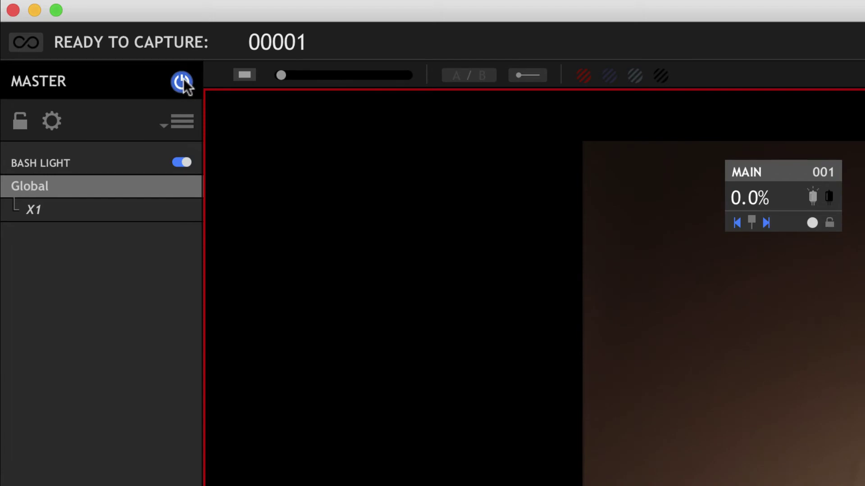
left_click(183, 82)
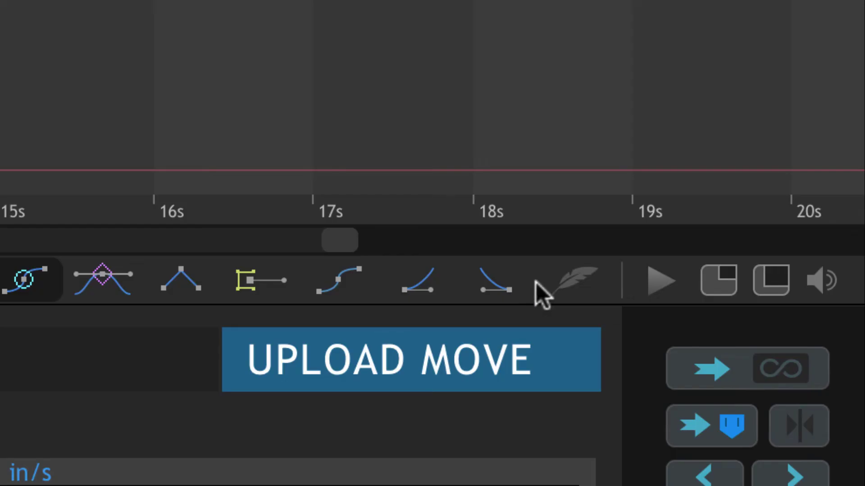
Feather the move's keyframes and shift the orange keyframe later in time.
left_click(573, 279)
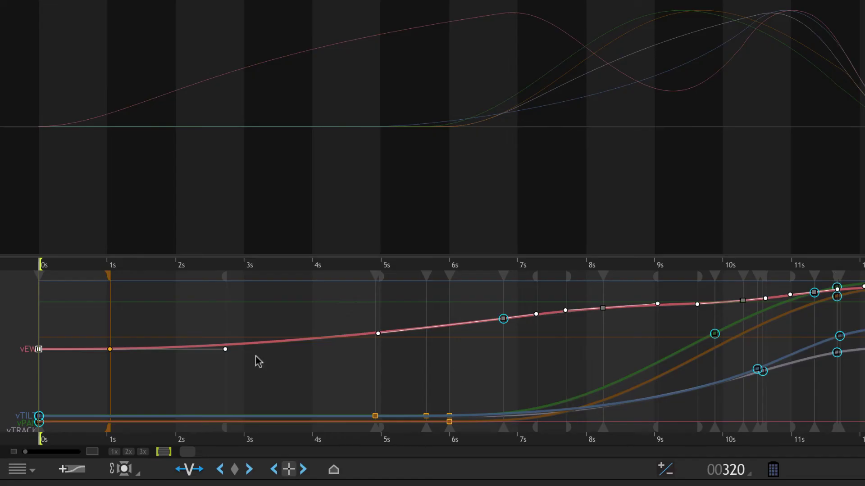
left_click_drag(114, 433, 160, 433)
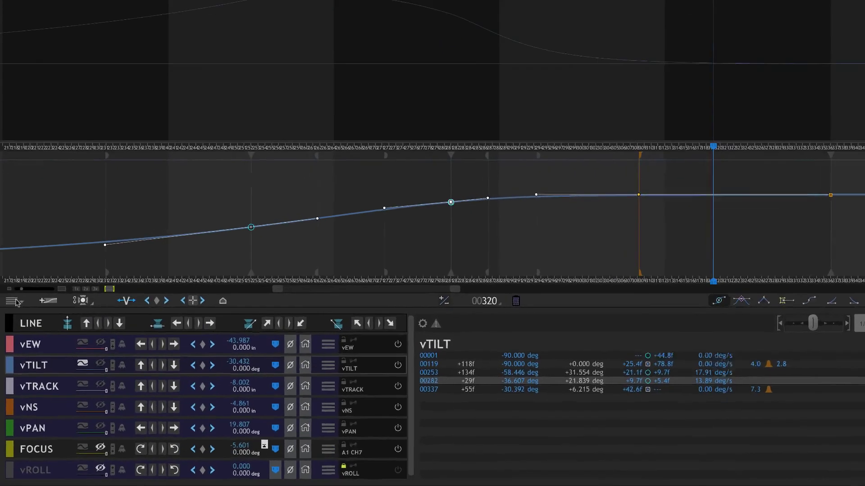
mouse_move(51, 211)
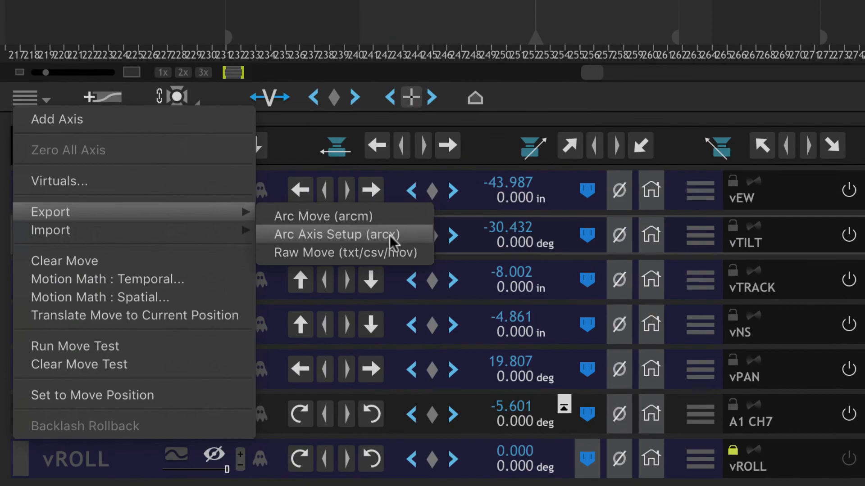
Bring up Export Raw Move and list the TXT, CSV, Maya and Kuper formats.
left_click(376, 252)
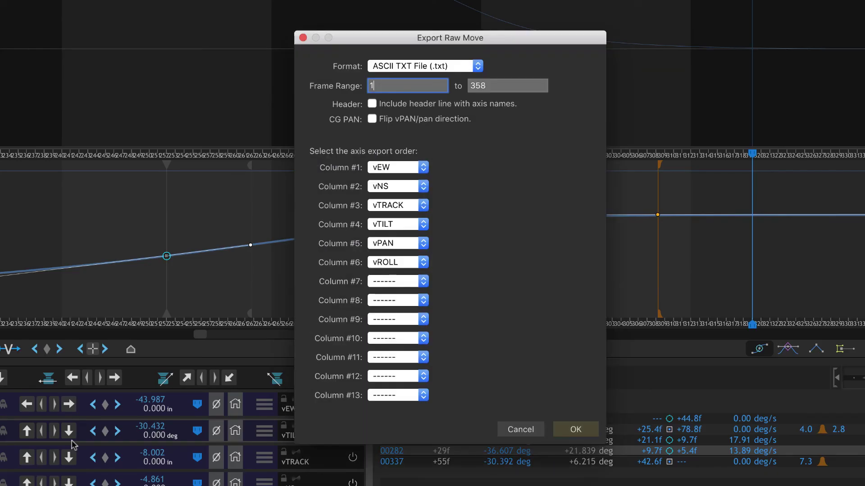
left_click(475, 66)
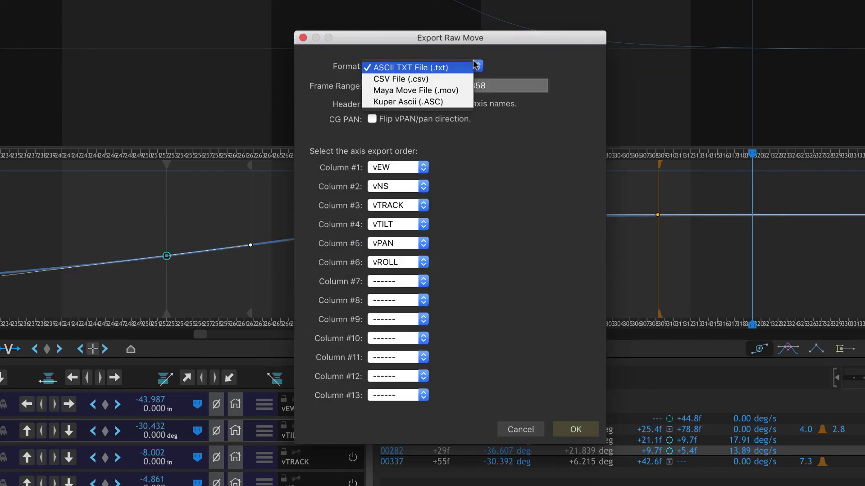